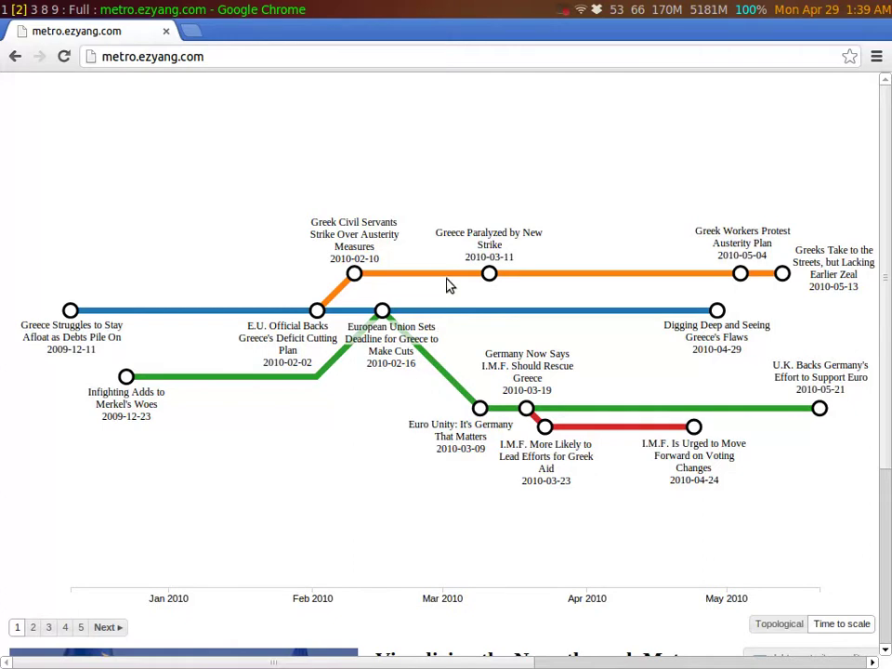
pyautogui.scroll(-4, 377, 207)
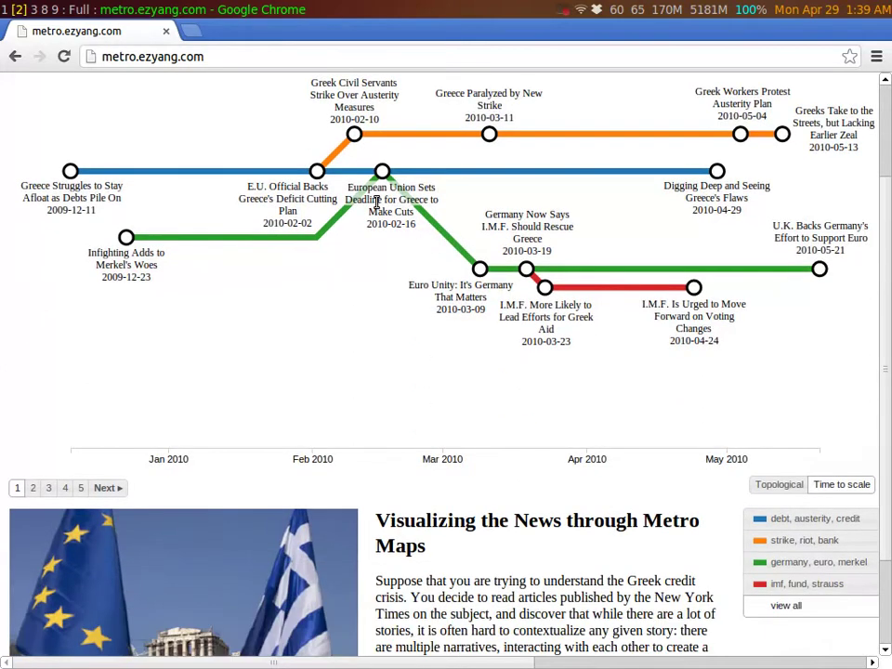
pyautogui.scroll(4, 377, 206)
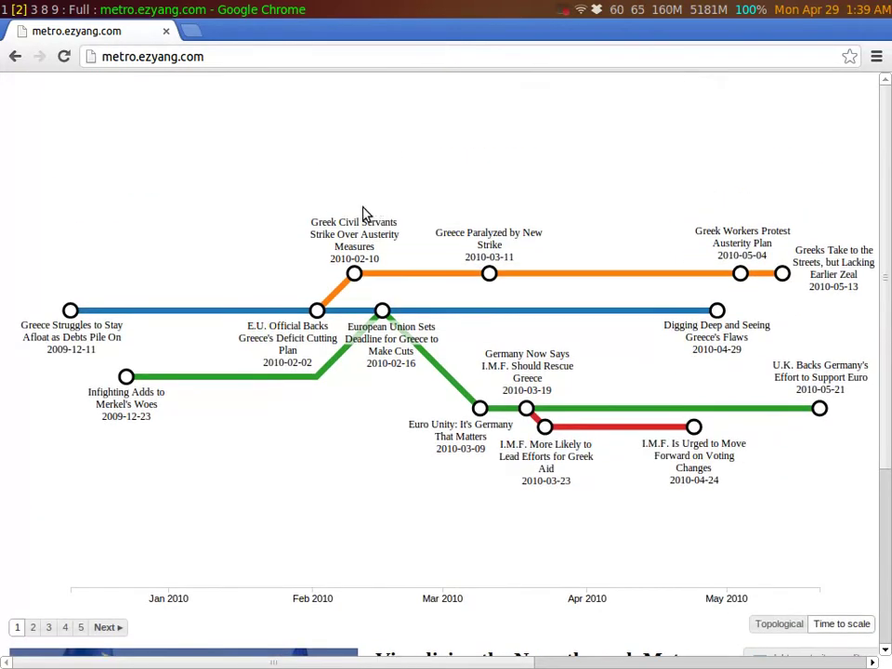
pyautogui.scroll(-5, 356, 361)
pyautogui.scroll(5, 357, 361)
pyautogui.scroll(-3, 358, 307)
pyautogui.scroll(3, 358, 324)
# Step: Load the metro map in debug mode at metro.ezyang.com/#debug and refresh the page
pyautogui.write('#debug')
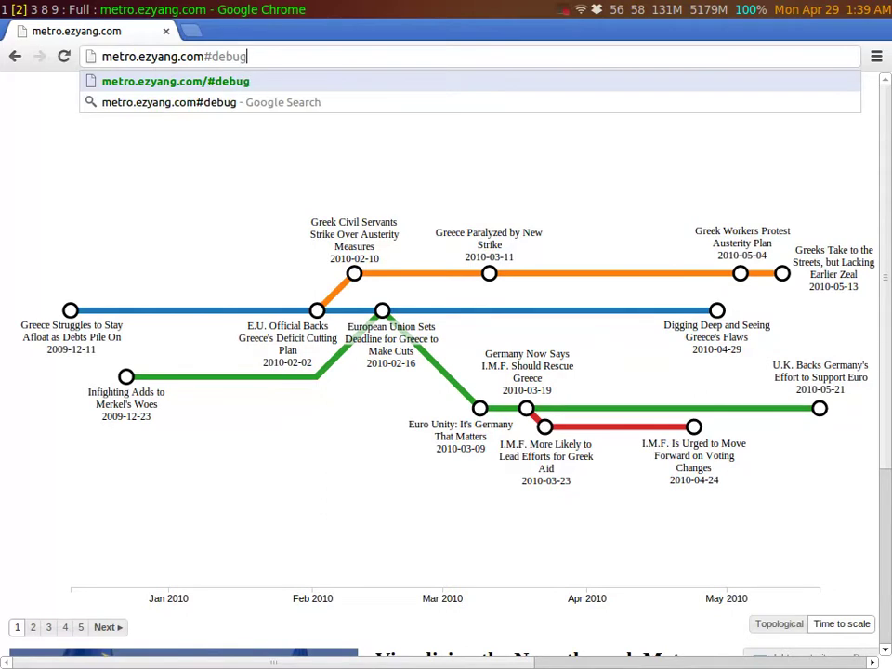
pyautogui.press('Return')
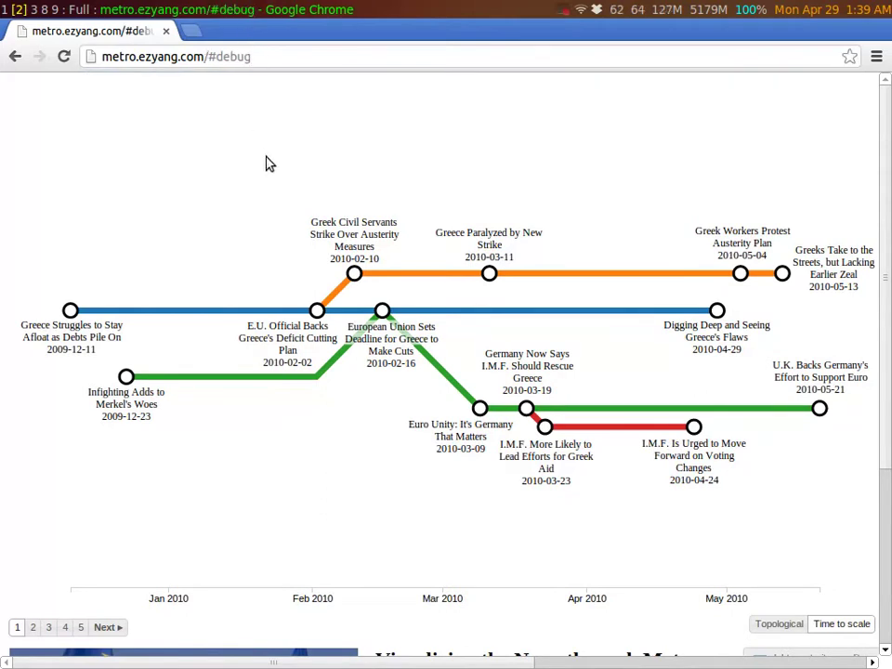
pyautogui.hotkey('ctrl', 'r')
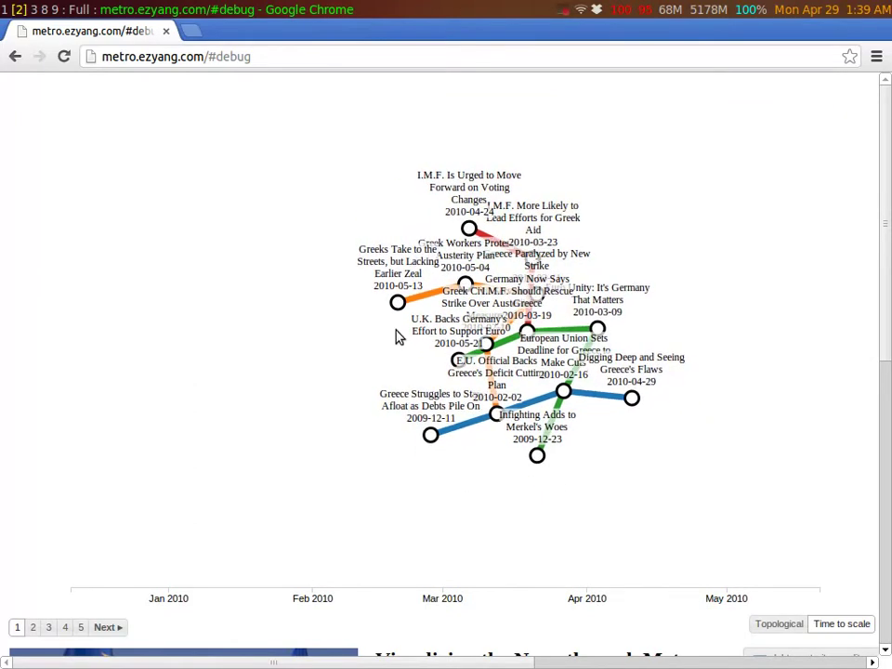
# Step: Turn off the map's labels and pull the end stations of the orange and green lines to new positions
pyautogui.scroll(-5, 267, 576)
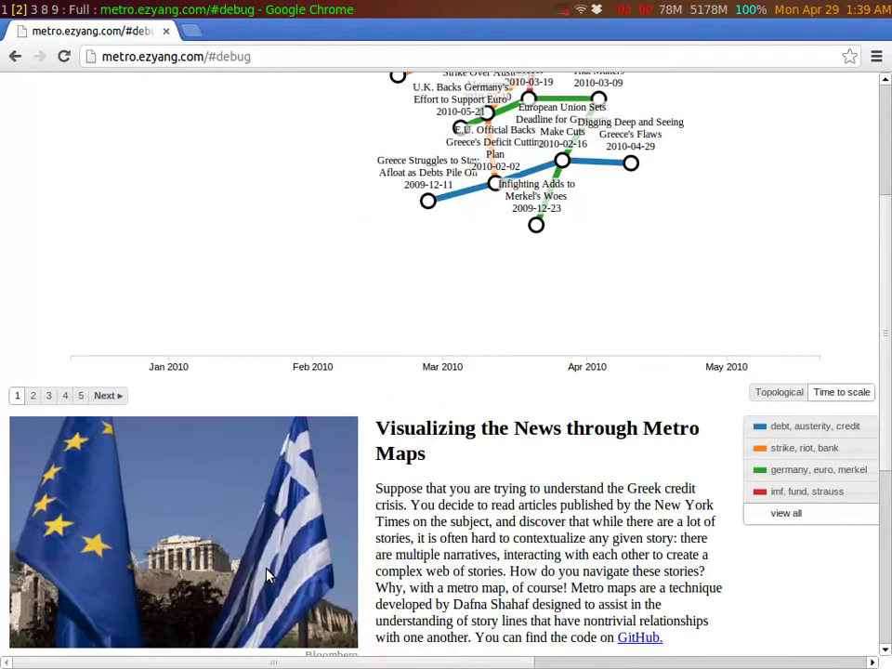
pyautogui.scroll(-3, 267, 576)
pyautogui.click(127, 571)
pyautogui.scroll(8, 350, 397)
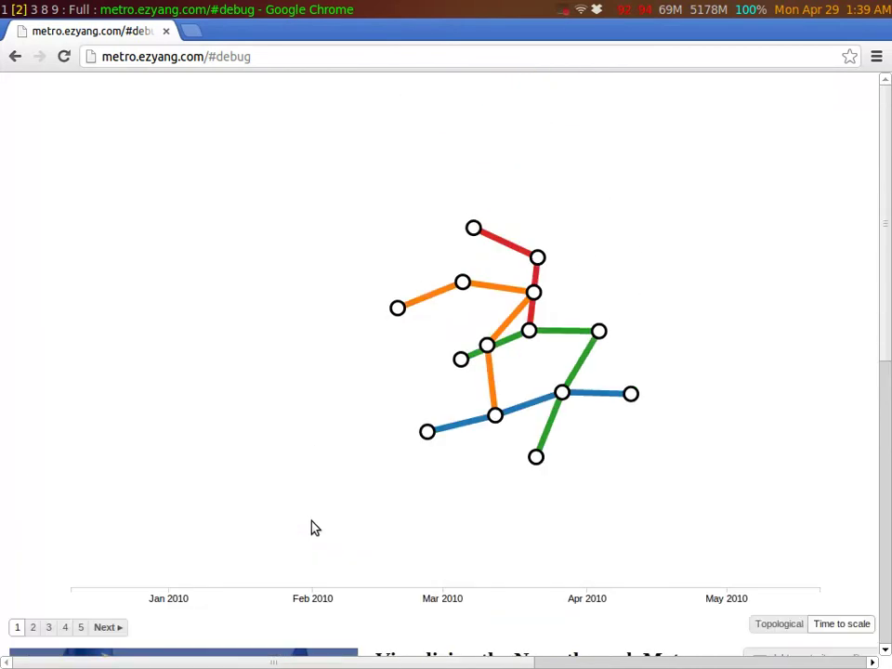
pyautogui.moveTo(394, 318); pyautogui.dragTo(171, 201)
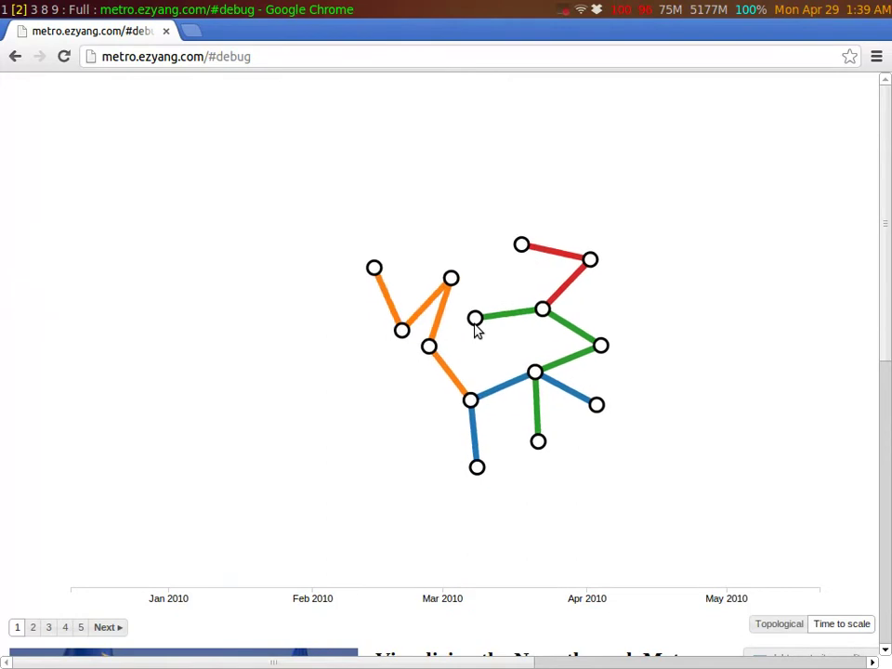
pyautogui.moveTo(483, 336); pyautogui.dragTo(514, 206)
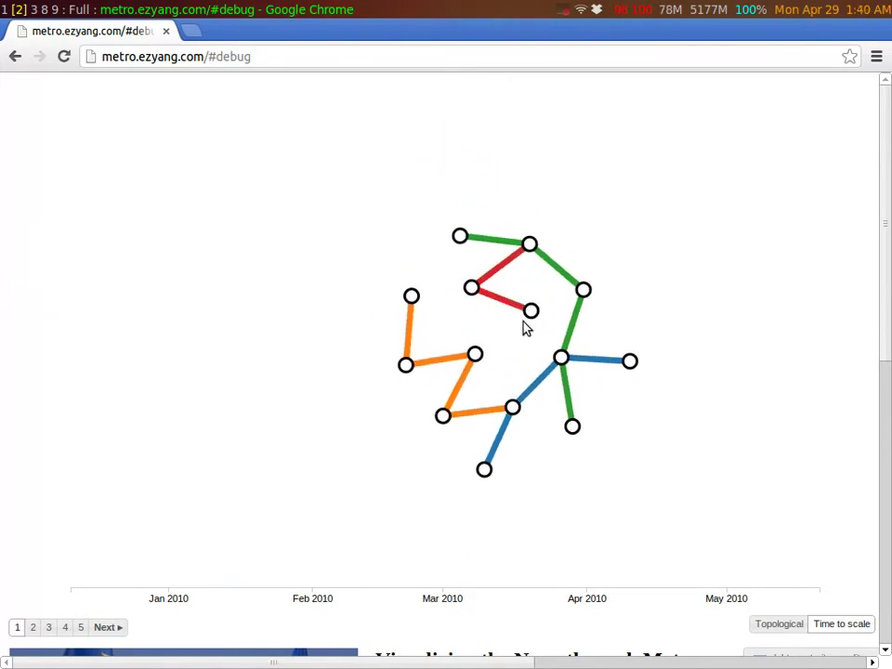
# Step: Inspect the article paragraph about metro maps in the developer tools
pyautogui.scroll(-4, 511, 611)
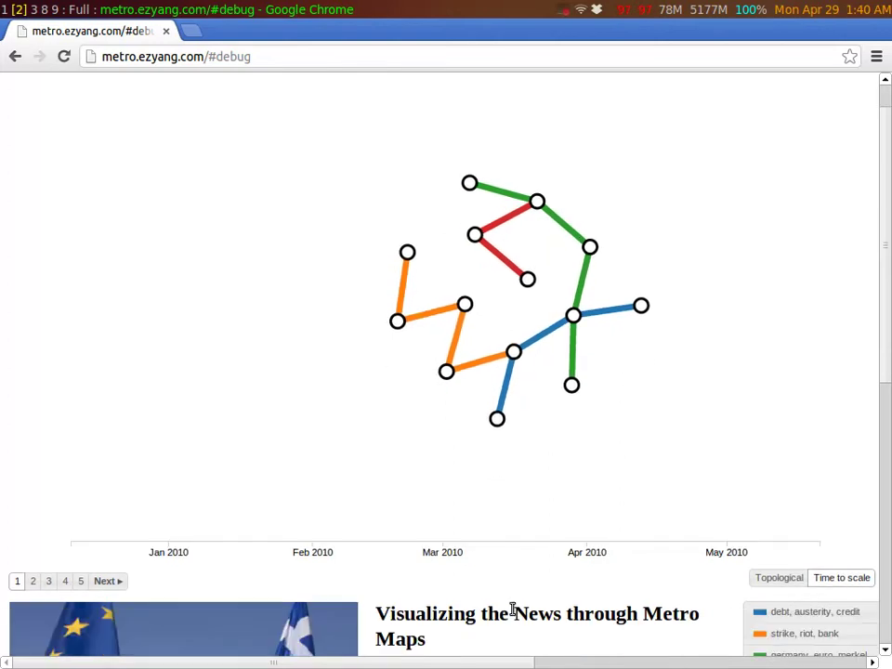
pyautogui.scroll(-6, 465, 418)
pyautogui.scroll(2, 458, 390)
pyautogui.scroll(-1, 458, 372)
pyautogui.rightClick(460, 365)
pyautogui.click(552, 551)
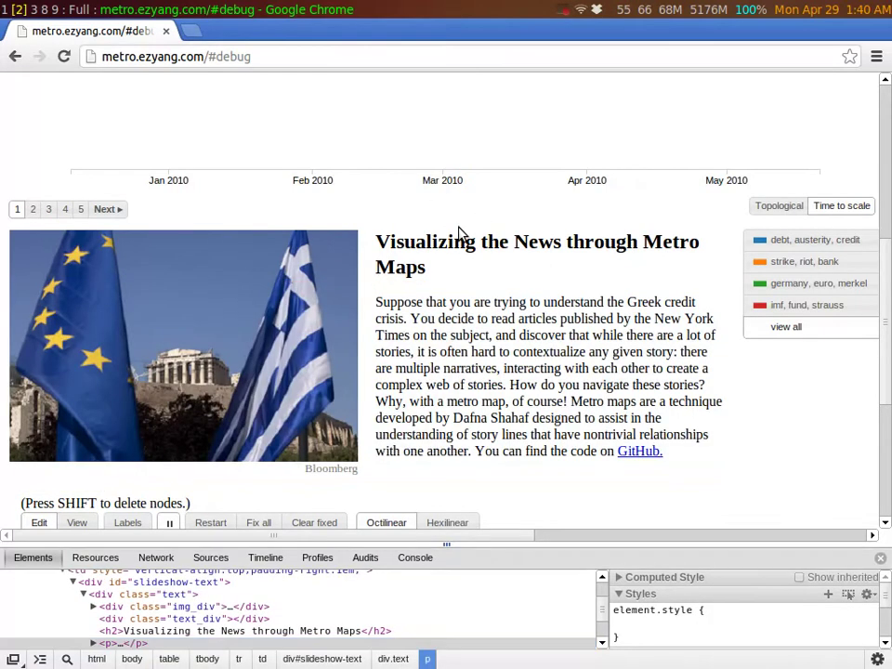
# Step: Delete the table row containing the slideshow picture, article text and line legend from the page's HTML
pyautogui.rightClick(741, 394)
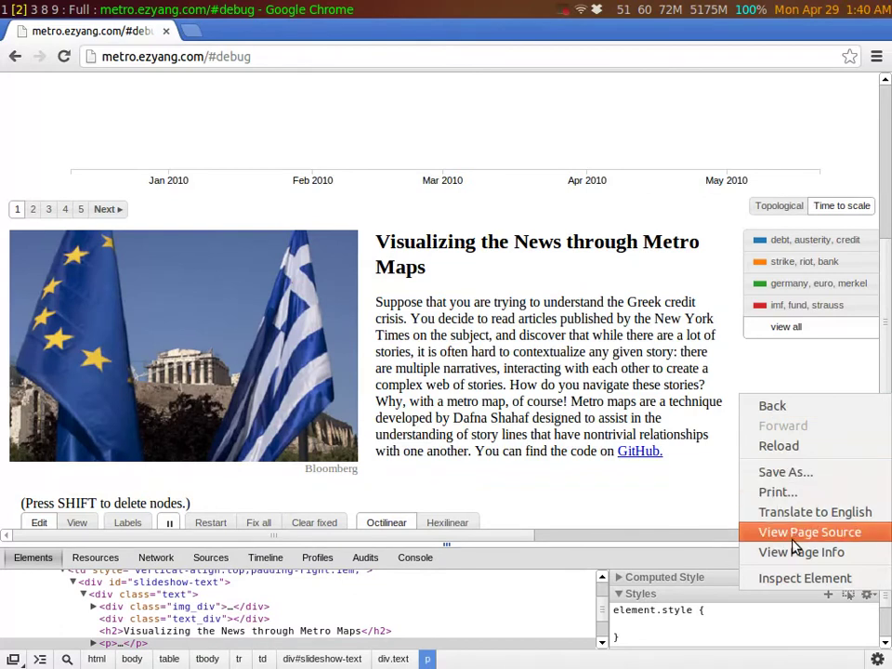
pyautogui.click(121, 602)
pyautogui.scroll(2, 112, 608)
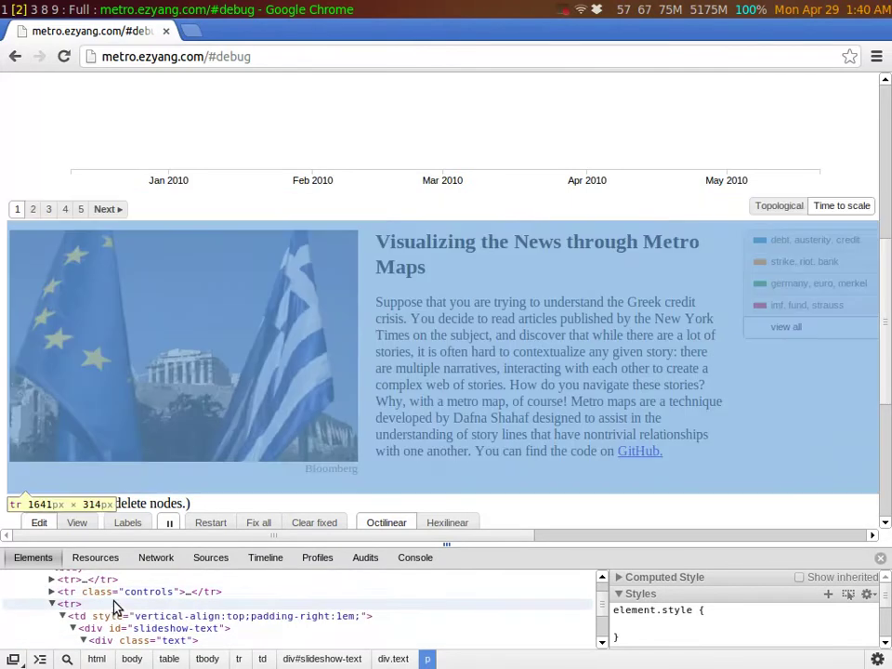
pyautogui.rightClick(82, 602)
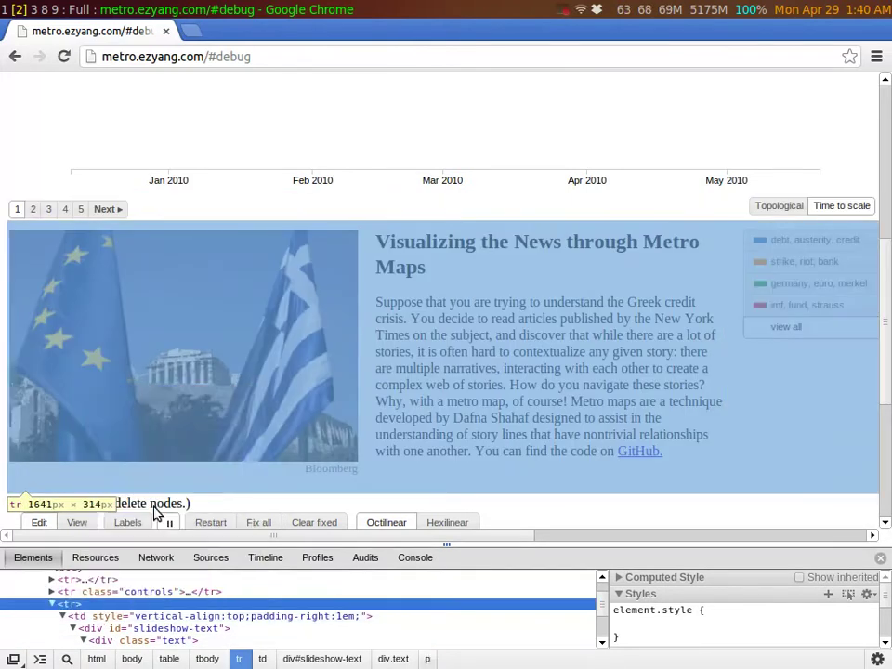
pyautogui.click(167, 511)
# Step: Zoom the page out by two levels and close the developer tools
pyautogui.scroll(5, 613, 318)
pyautogui.click(876, 58)
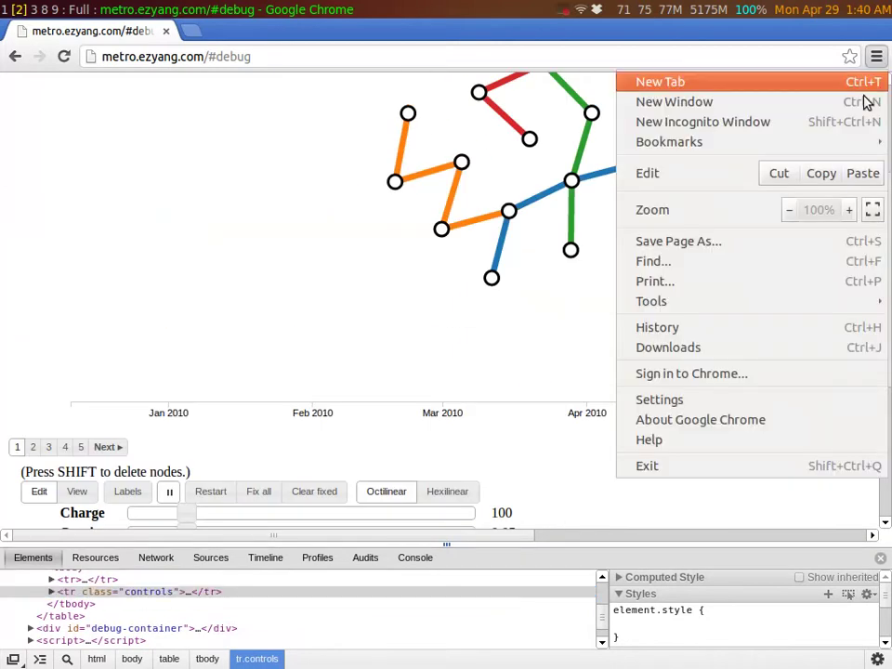
pyautogui.click(788, 210)
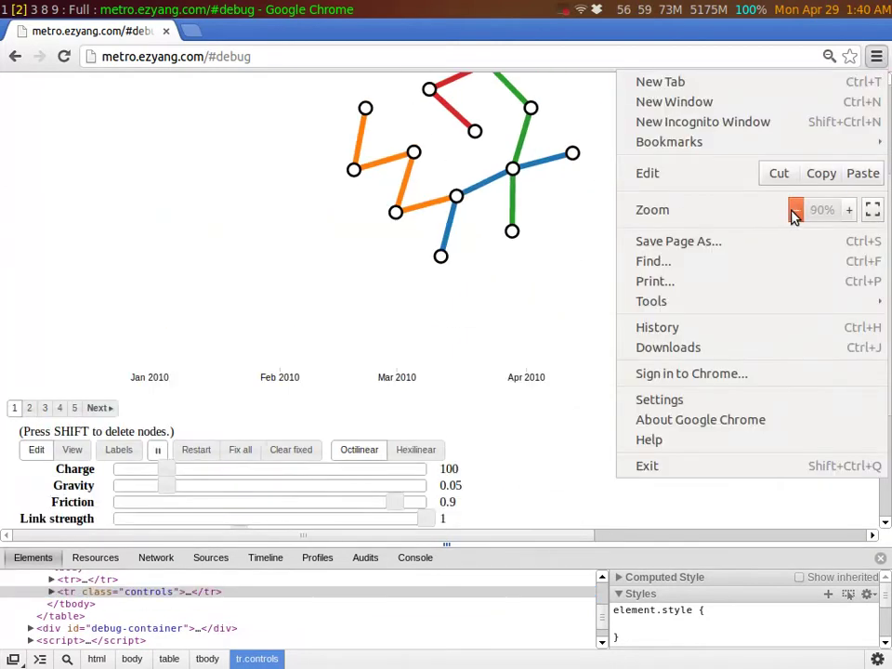
pyautogui.click(788, 210)
pyautogui.click(469, 417)
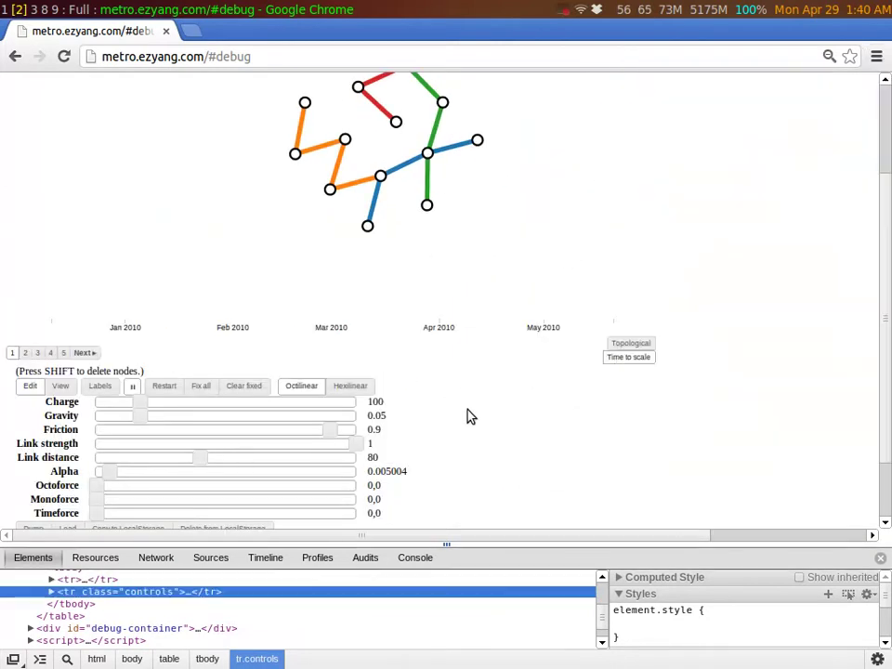
pyautogui.click(878, 559)
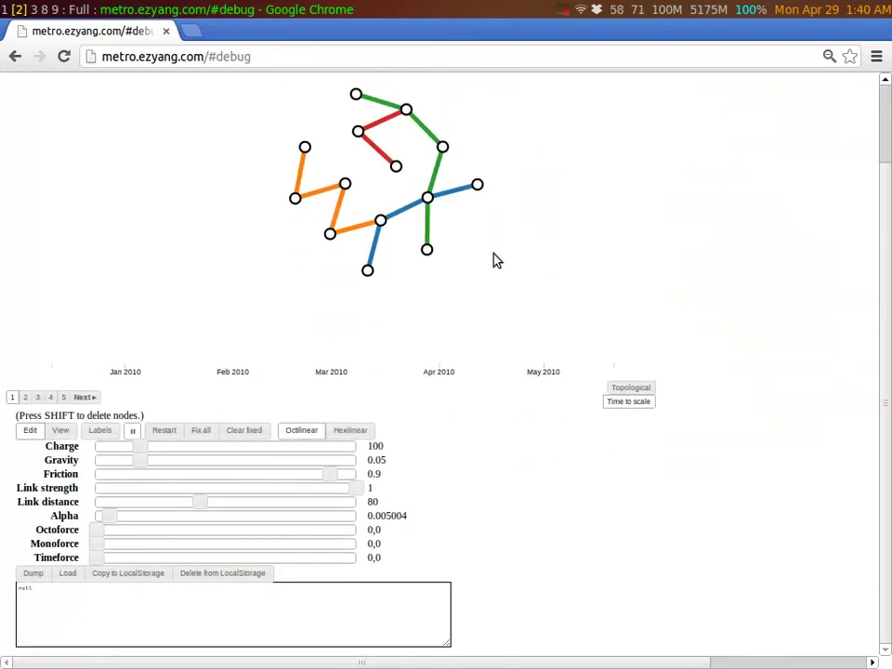
# Step: Nudge the second-to-last orange station slightly down and outward to set the force layout moving
pyautogui.scroll(2, 493, 275)
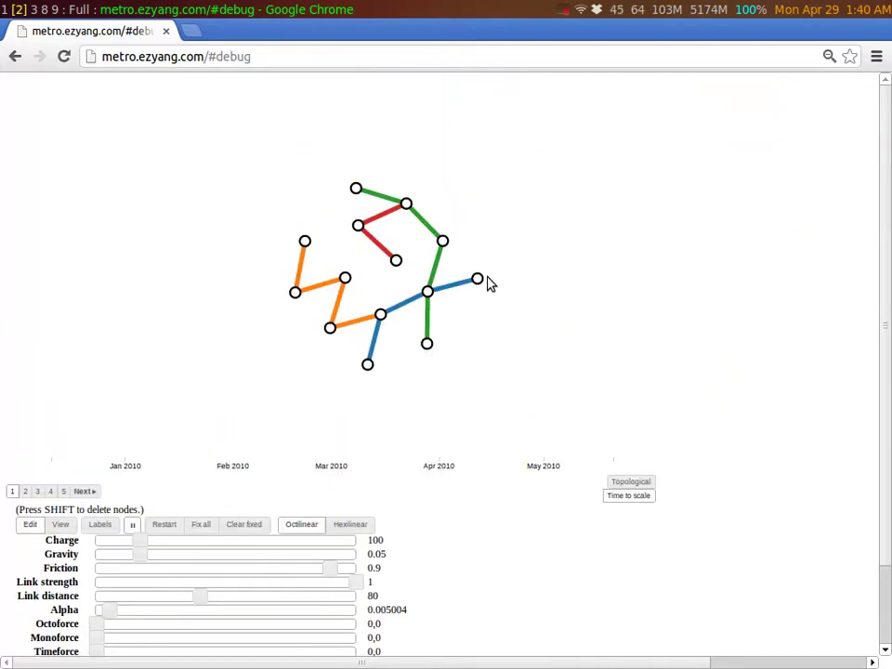
pyautogui.scroll(-2, 321, 357)
pyautogui.scroll(2, 157, 409)
pyautogui.scroll(-1, 214, 594)
pyautogui.scroll(1, 206, 560)
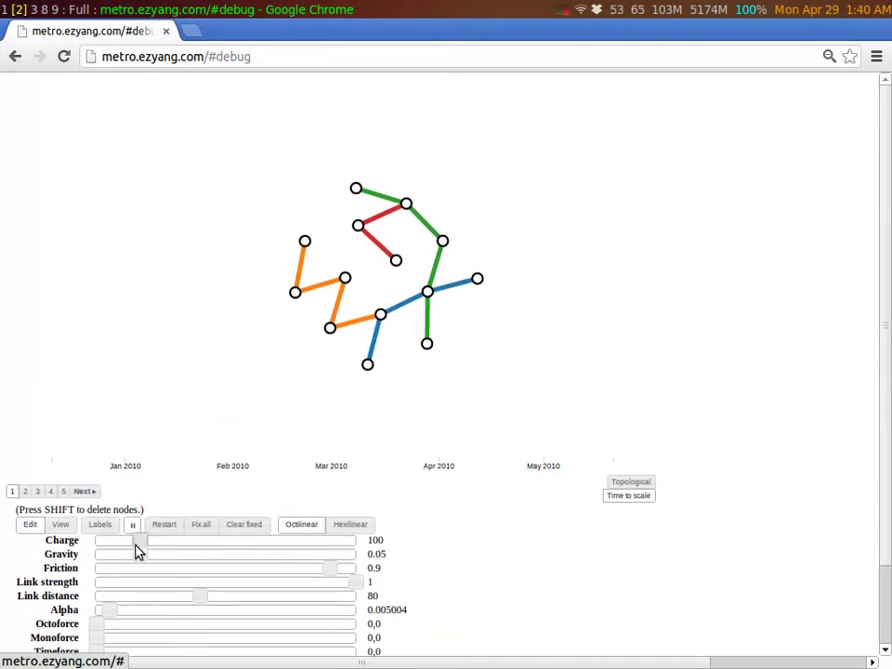
pyautogui.moveTo(295, 294); pyautogui.dragTo(278, 315)
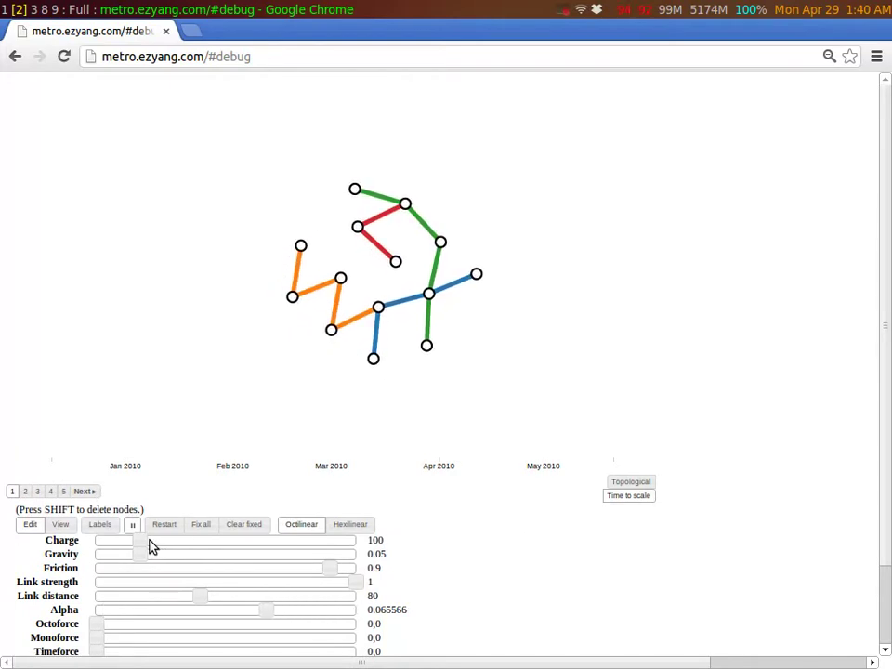
# Step: Lower Charge to 0 and raise it to 124, then set Gravity to 0.02 and Link distance to 64
pyautogui.moveTo(143, 541); pyautogui.dragTo(92, 543)
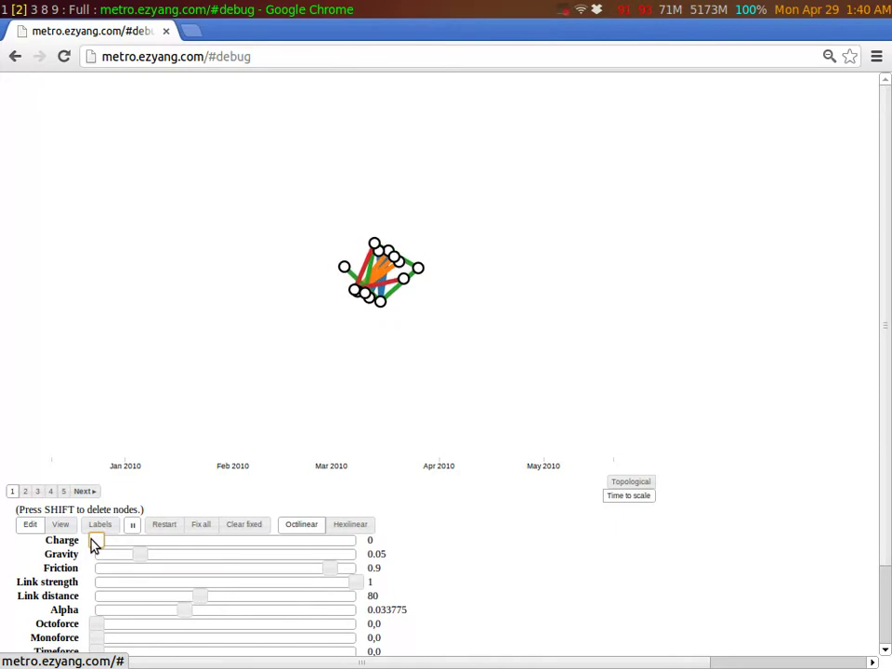
pyautogui.moveTo(94, 544); pyautogui.dragTo(155, 549)
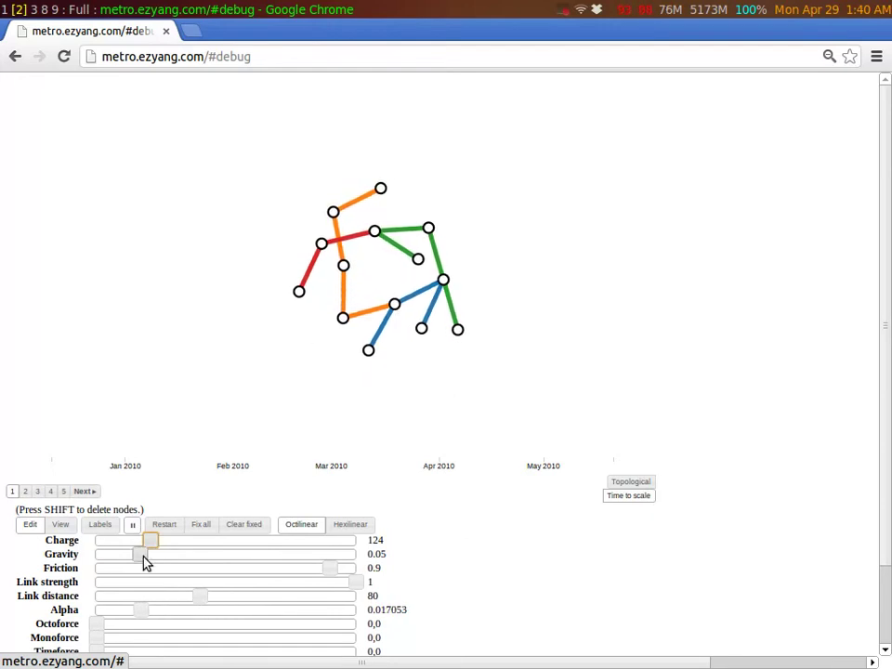
pyautogui.moveTo(143, 555); pyautogui.dragTo(118, 567)
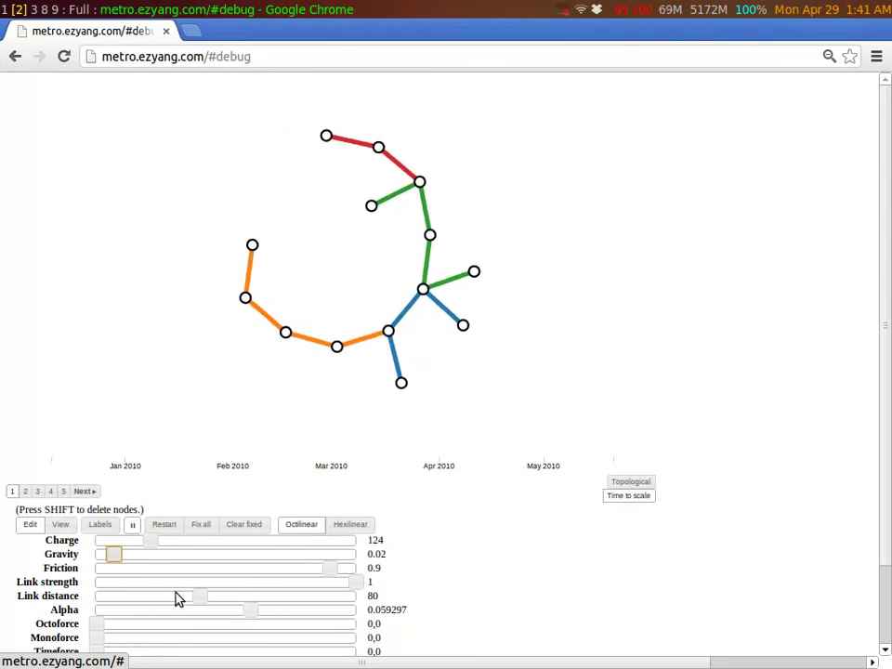
pyautogui.moveTo(199, 597); pyautogui.dragTo(179, 595)
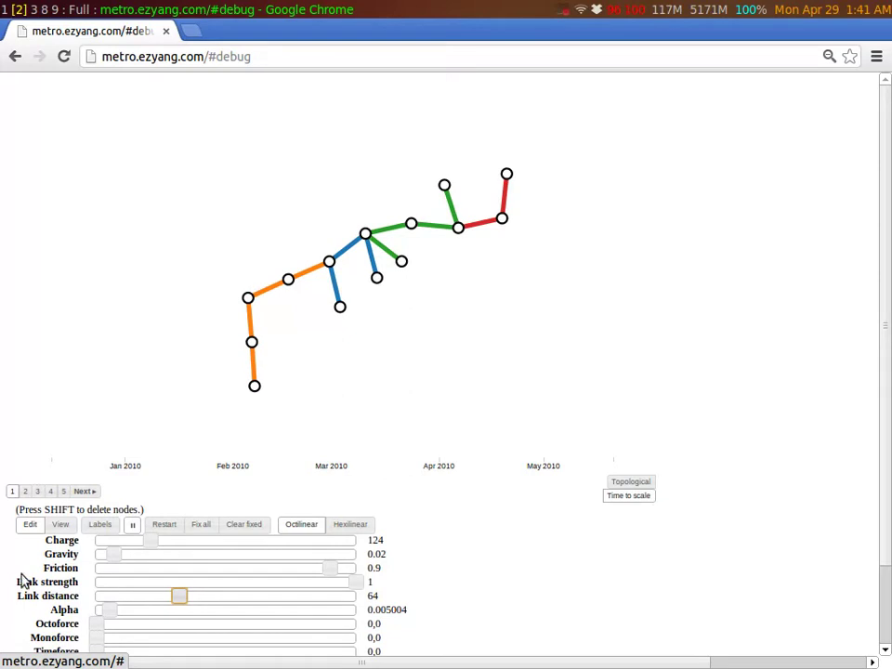
pyautogui.moveTo(56, 548); pyautogui.dragTo(61, 595)
pyautogui.click(63, 597)
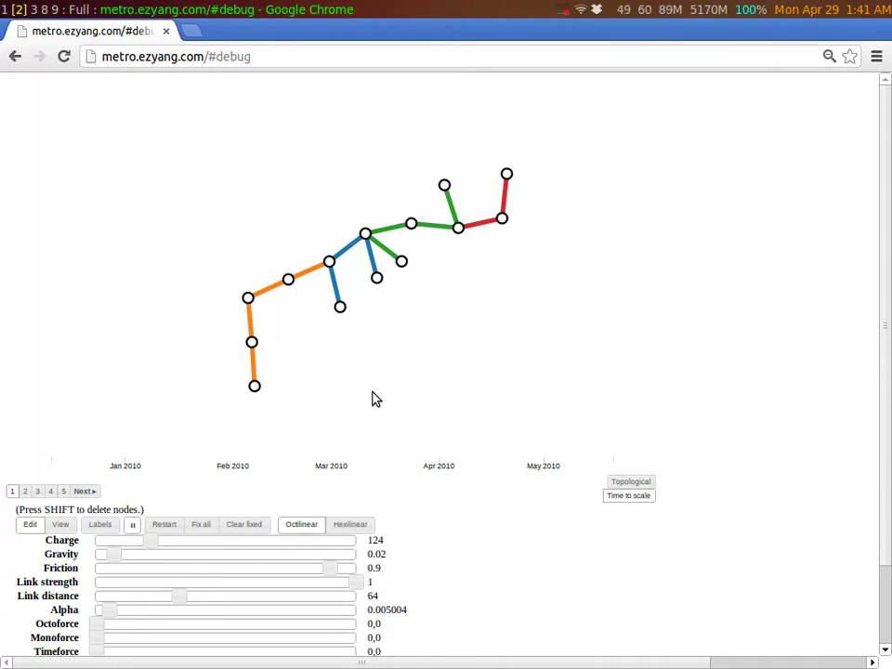
pyautogui.scroll(-1, 276, 482)
pyautogui.scroll(1, 283, 502)
# Step: Set Octoforce to 0,1 and then 1,1, moving the two lowest orange stations to test the octilinear snapping
pyautogui.scroll(-1, 283, 502)
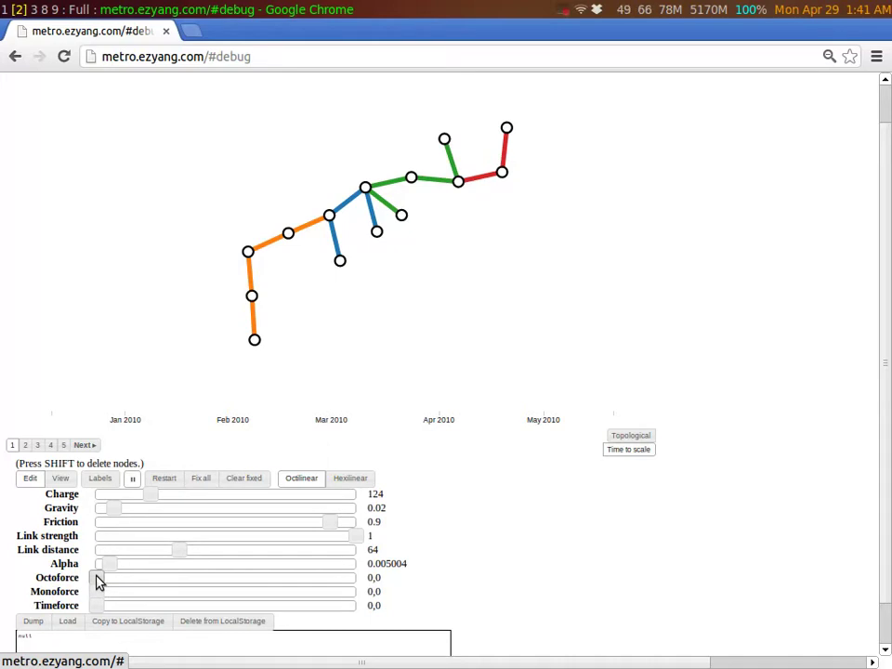
pyautogui.moveTo(98, 576); pyautogui.dragTo(393, 598)
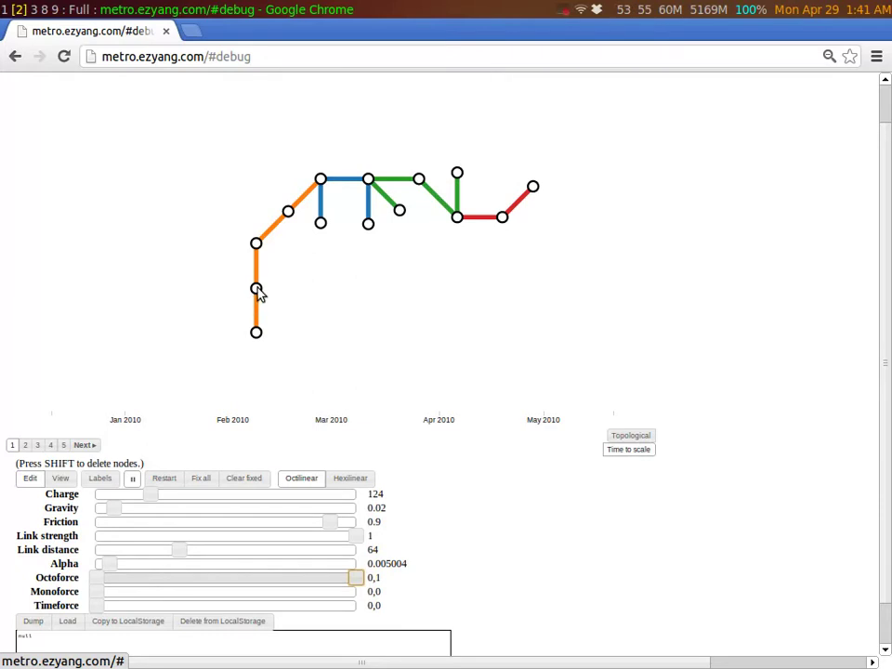
pyautogui.moveTo(259, 292); pyautogui.dragTo(225, 267)
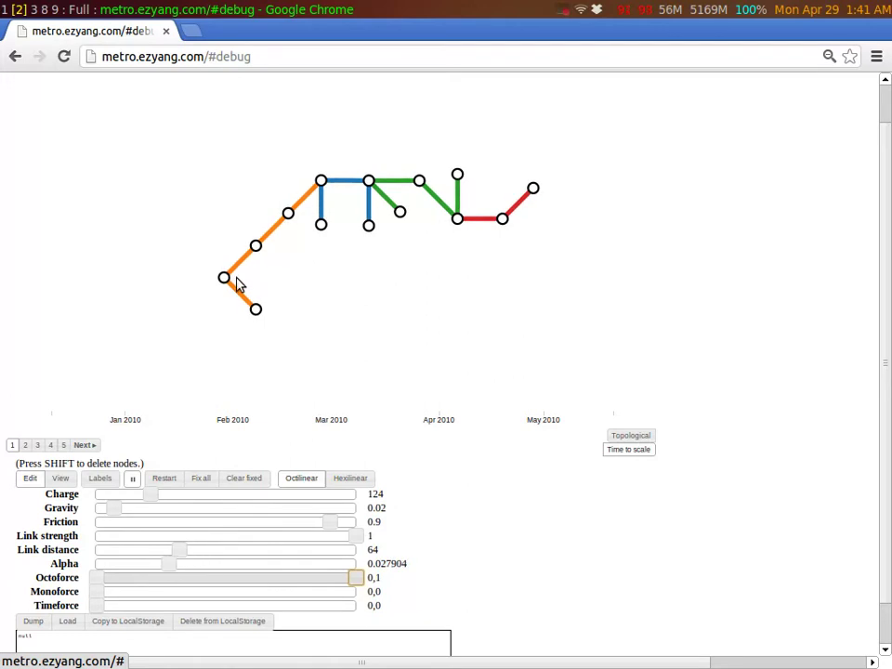
pyautogui.moveTo(223, 284); pyautogui.dragTo(268, 293)
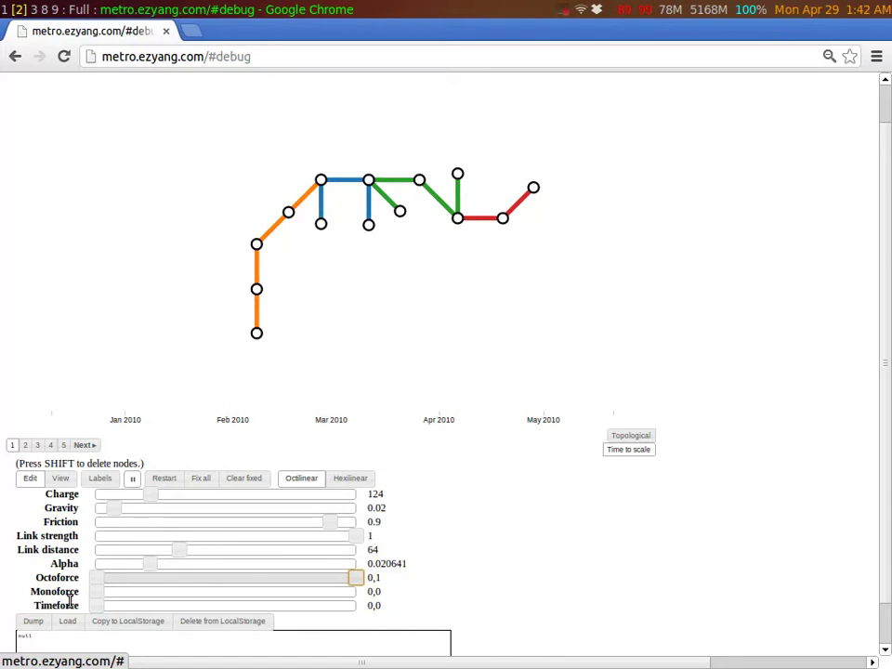
pyautogui.moveTo(102, 583); pyautogui.dragTo(358, 577)
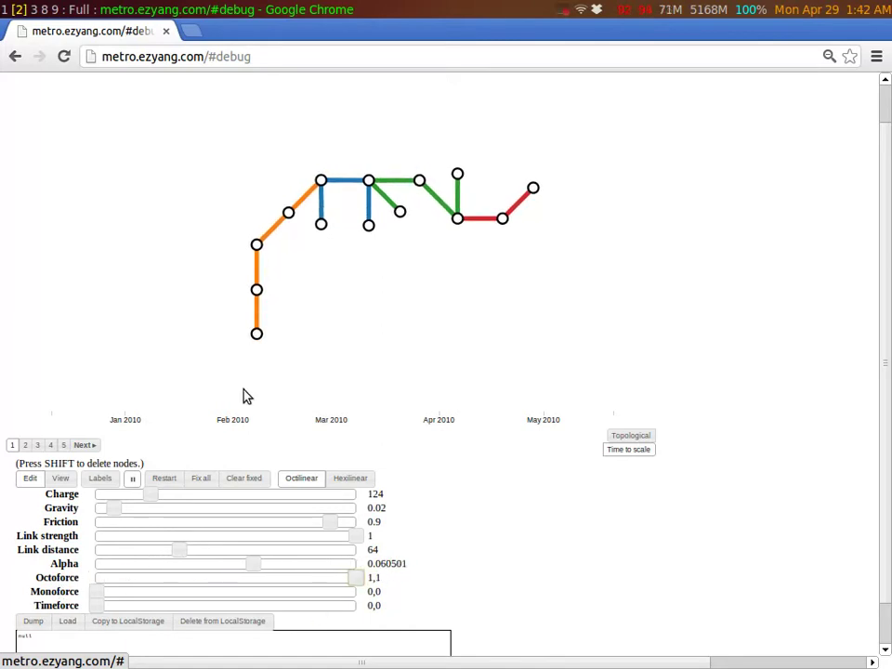
pyautogui.moveTo(257, 336)
pyautogui.mouseDown()
pyautogui.moveTo(297, 312)
pyautogui.moveTo(224, 338)
pyautogui.moveTo(287, 334)
pyautogui.moveTo(247, 340)
pyautogui.mouseUp()
# Step: Reset Octoforce to 0,0 and set Monoforce to 0,1
pyautogui.moveTo(359, 583); pyautogui.dragTo(89, 593)
pyautogui.moveTo(361, 584); pyautogui.dragTo(404, 601)
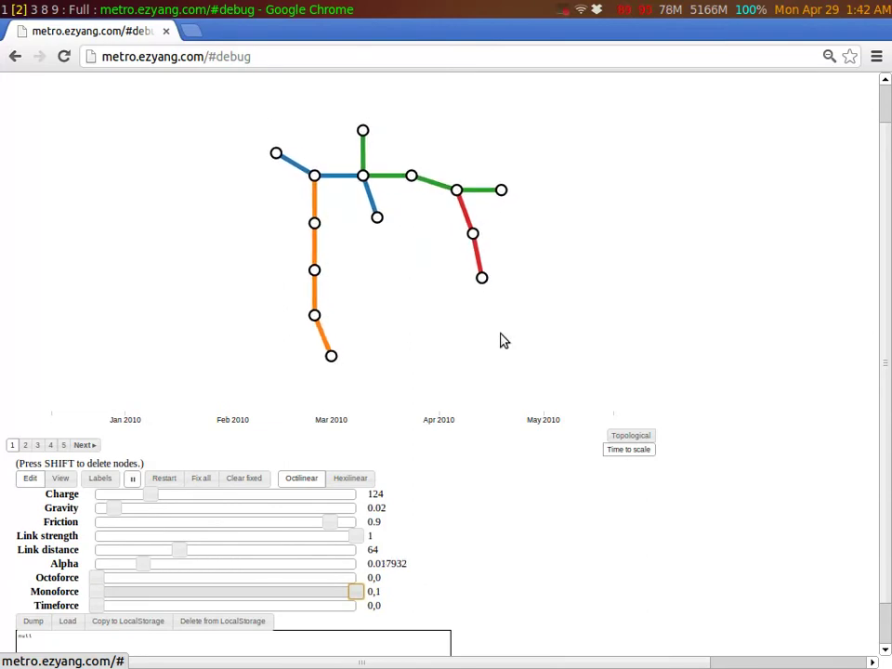
# Step: Show the station labels, pull the last orange station away from its line, and hide the labels again
pyautogui.click(97, 478)
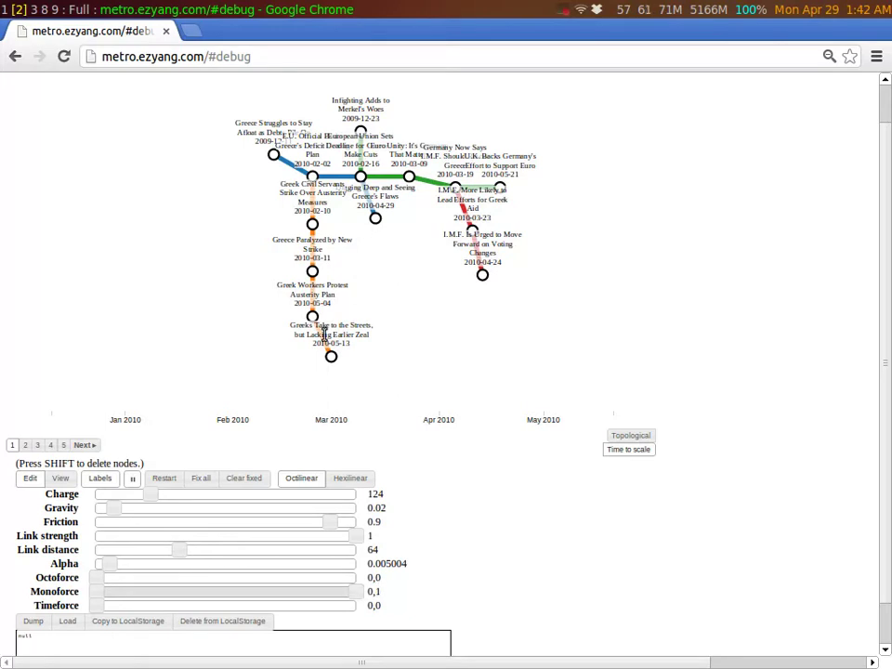
pyautogui.moveTo(331, 364); pyautogui.dragTo(216, 351)
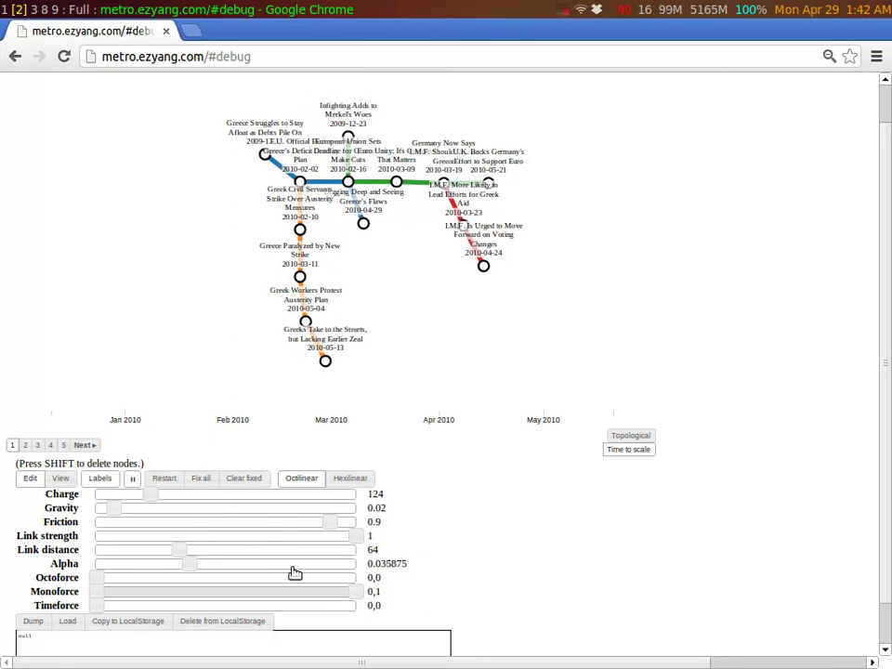
pyautogui.click(106, 477)
# Step: Reset Monoforce to 0,0
pyautogui.moveTo(301, 597); pyautogui.dragTo(96, 577)
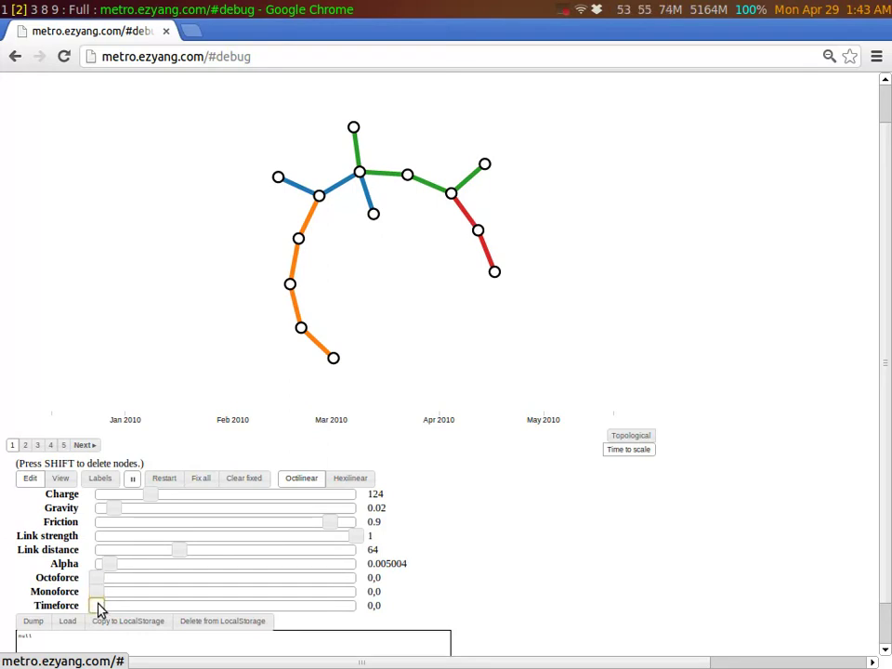
# Step: Set Timeforce to 0,1 and Octoforce to 0,1, and raise Timeforce to 1,1
pyautogui.moveTo(110, 609); pyautogui.dragTo(417, 619)
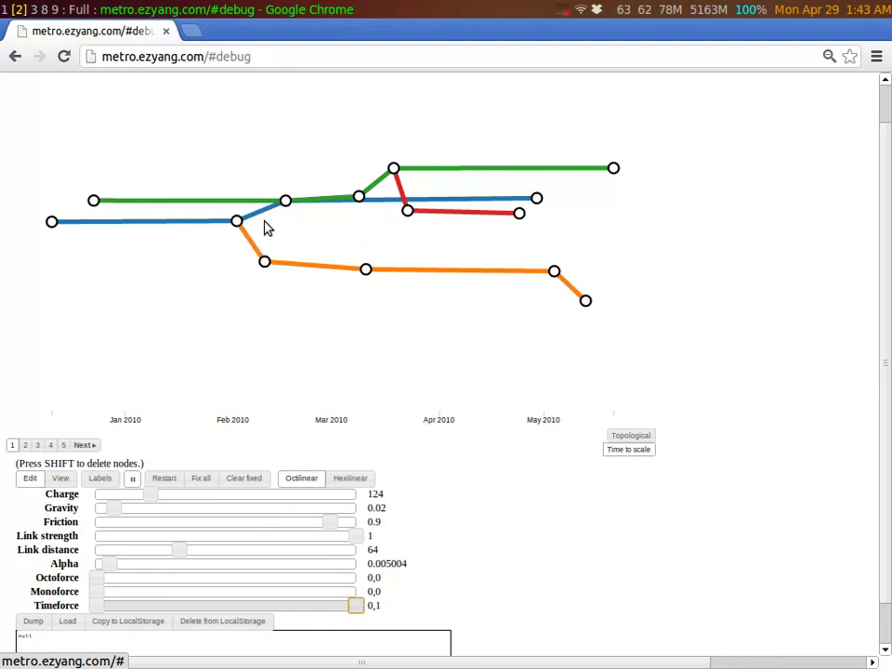
pyautogui.moveTo(97, 580); pyautogui.dragTo(364, 575)
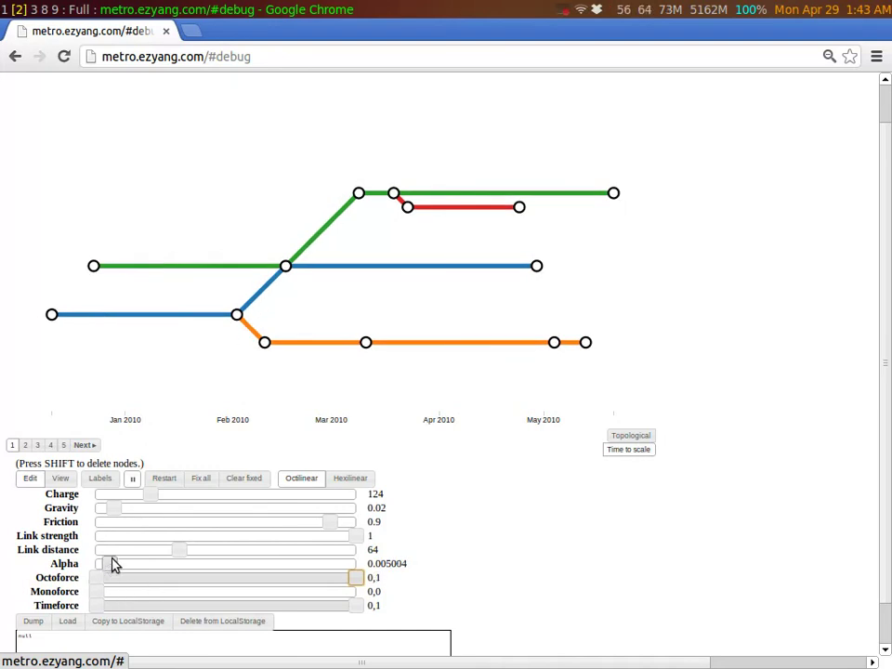
pyautogui.moveTo(100, 607); pyautogui.dragTo(425, 630)
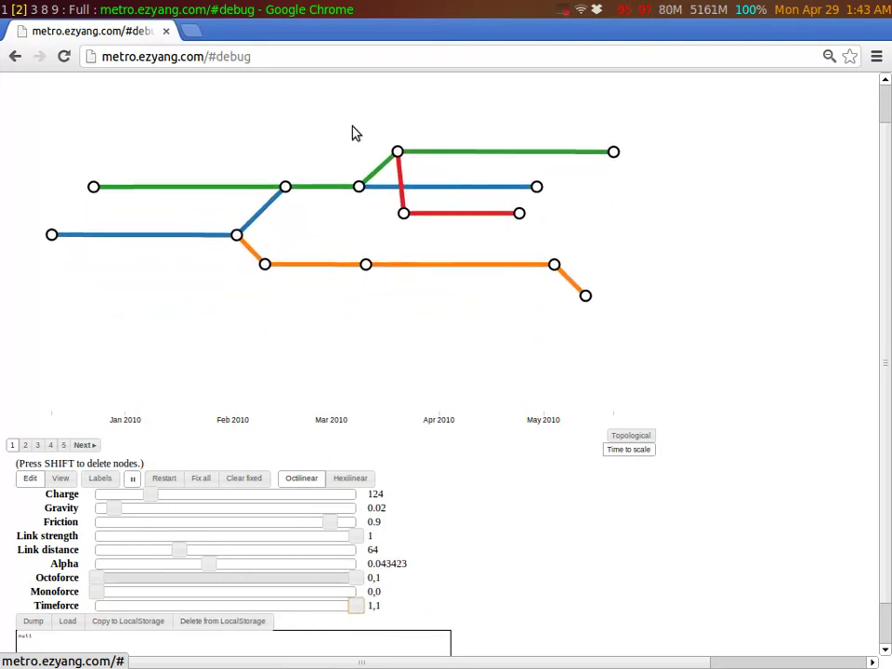
# Step: Pull the first red station above the green line and raise the blue-green interchange and the green stations after it
pyautogui.moveTo(402, 216); pyautogui.dragTo(440, 131)
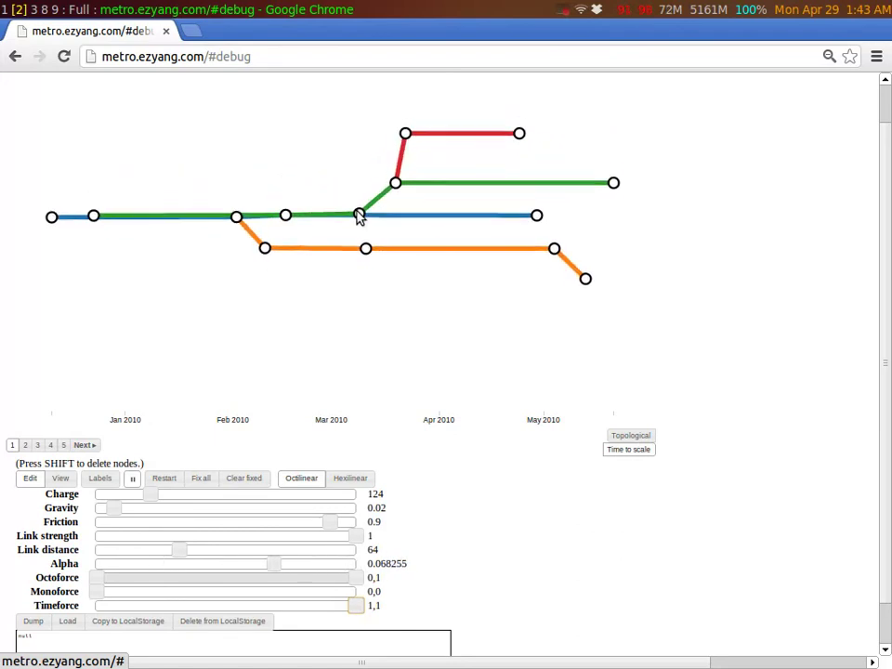
pyautogui.moveTo(361, 215); pyautogui.dragTo(354, 159)
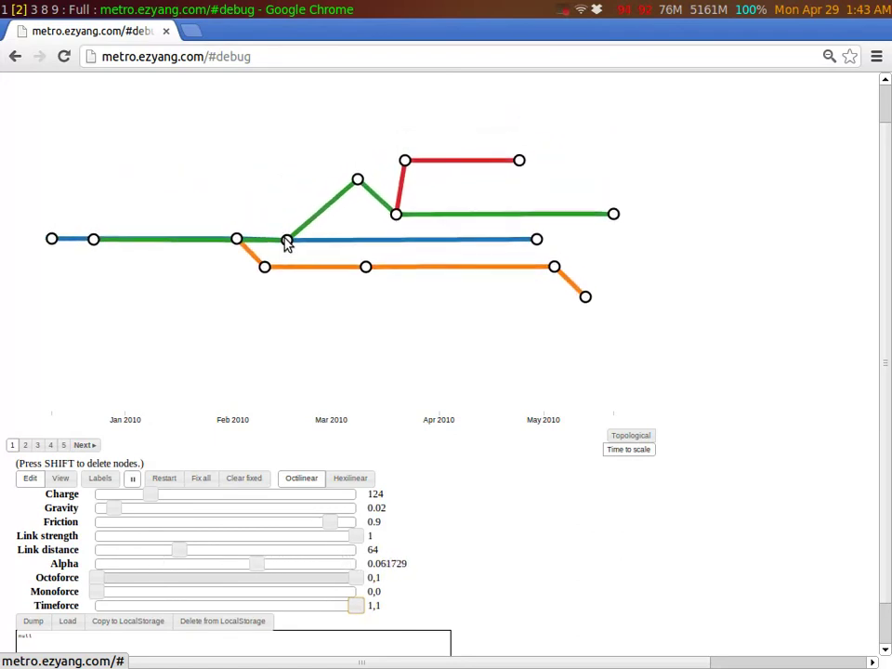
pyautogui.moveTo(289, 240); pyautogui.dragTo(284, 199)
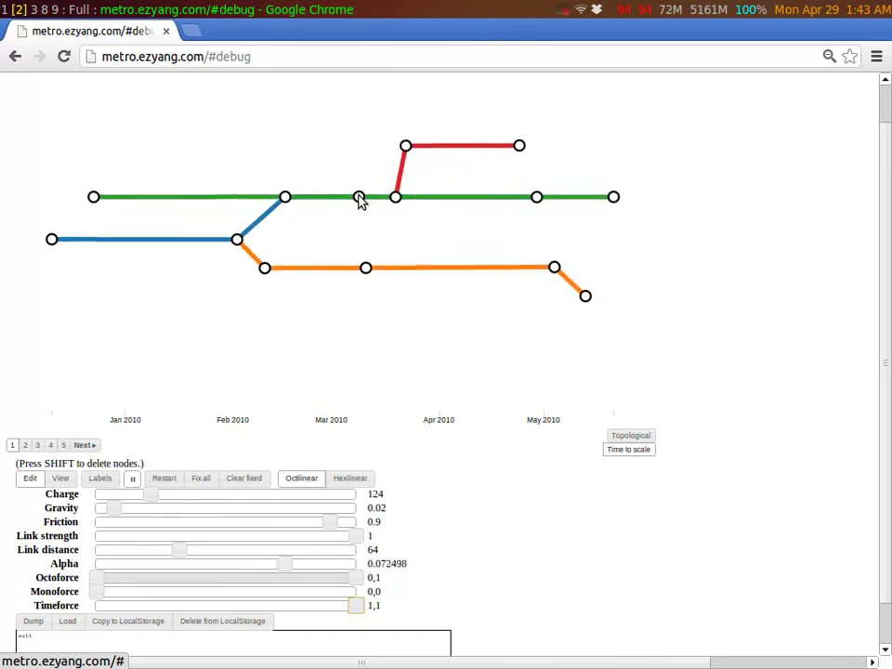
pyautogui.moveTo(354, 175); pyautogui.dragTo(353, 137)
pyautogui.click(399, 163)
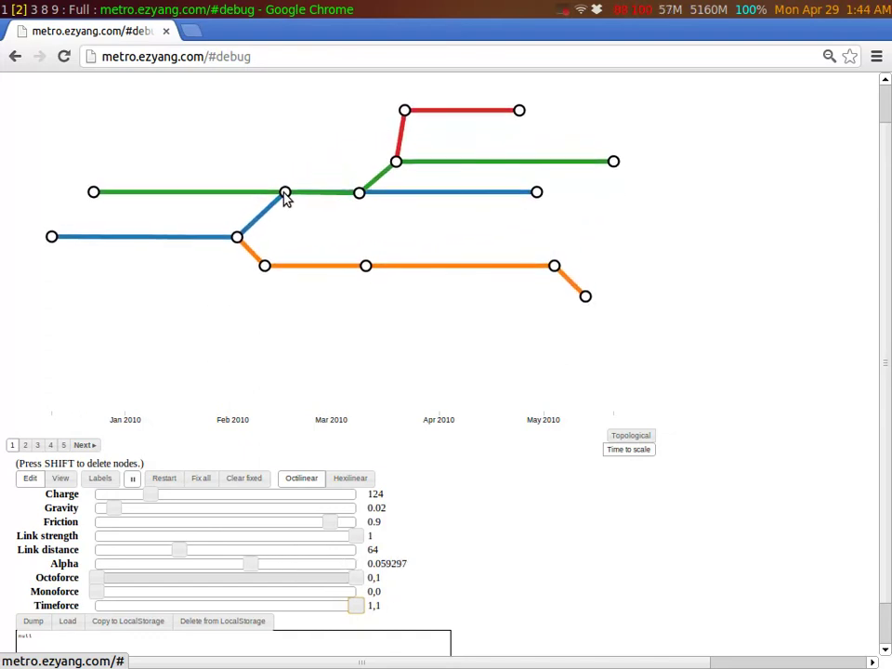
# Step: Fix the blue-green interchange and the two green stations after it along a raised green line, and pull the red branch just beneath it
pyautogui.moveTo(362, 199); pyautogui.dragTo(356, 137)
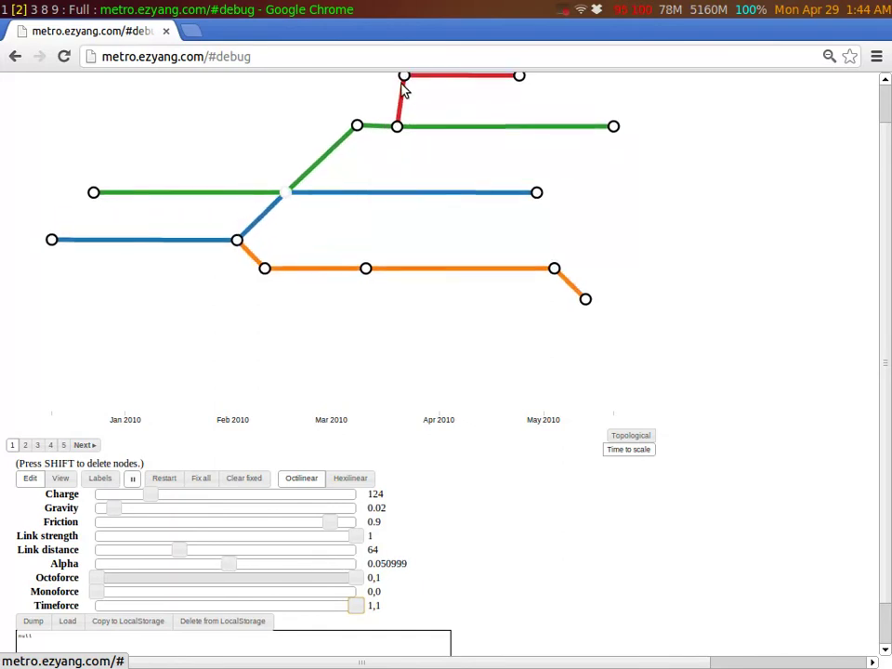
pyautogui.moveTo(404, 80); pyautogui.dragTo(423, 166)
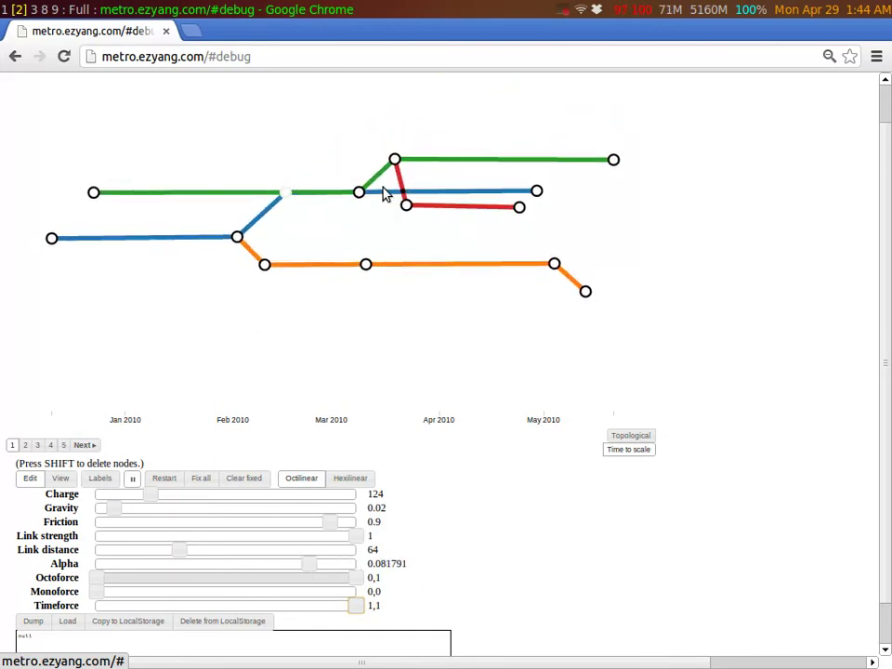
pyautogui.moveTo(360, 197); pyautogui.dragTo(358, 147)
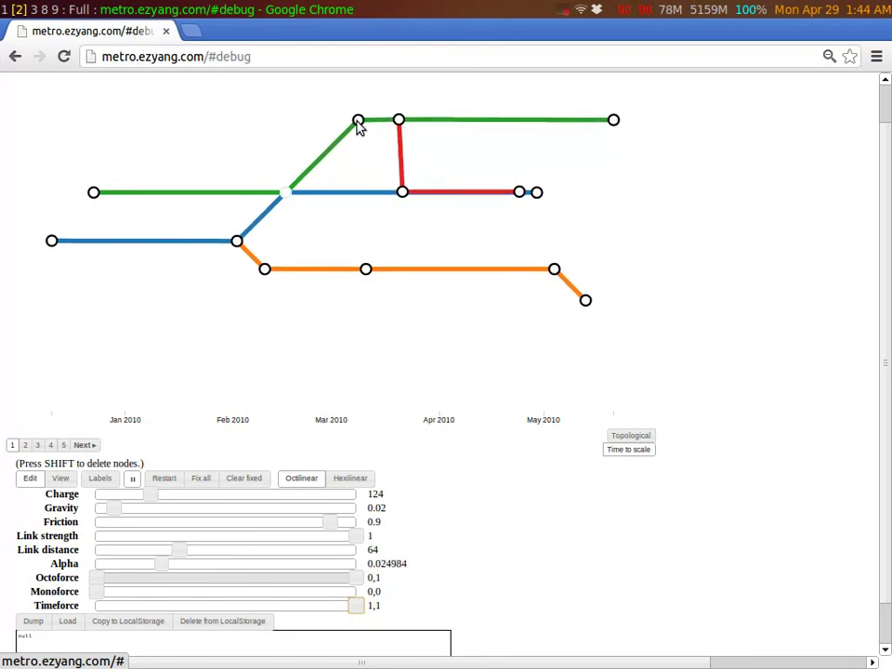
pyautogui.moveTo(404, 206); pyautogui.dragTo(434, 165)
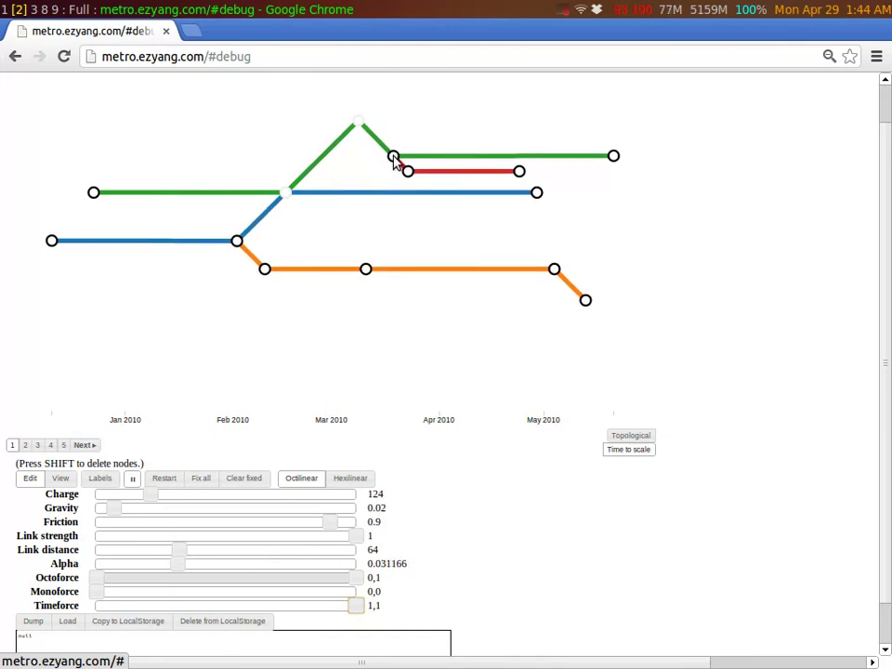
pyautogui.moveTo(394, 158); pyautogui.dragTo(400, 131)
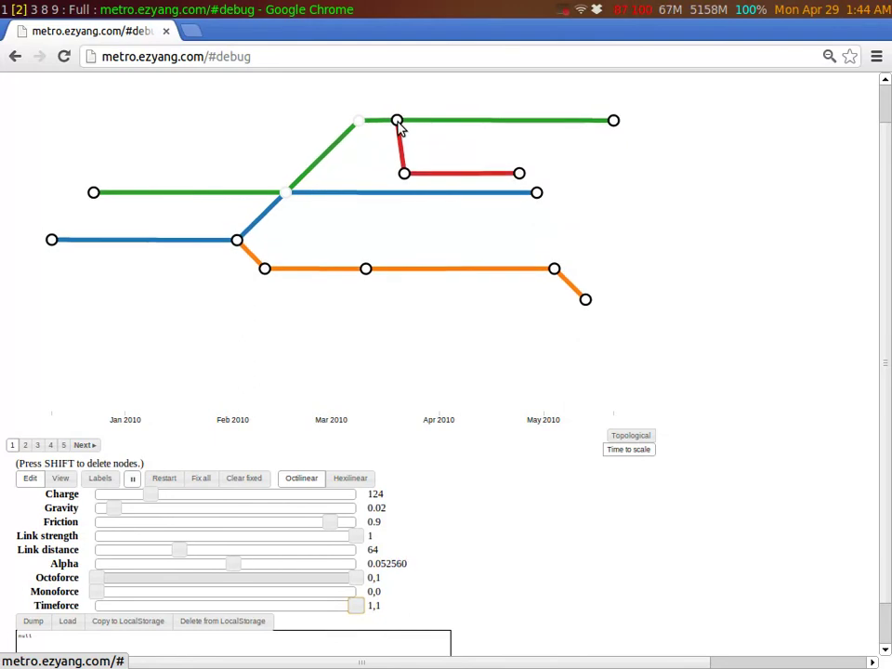
pyautogui.moveTo(398, 194); pyautogui.dragTo(423, 154)
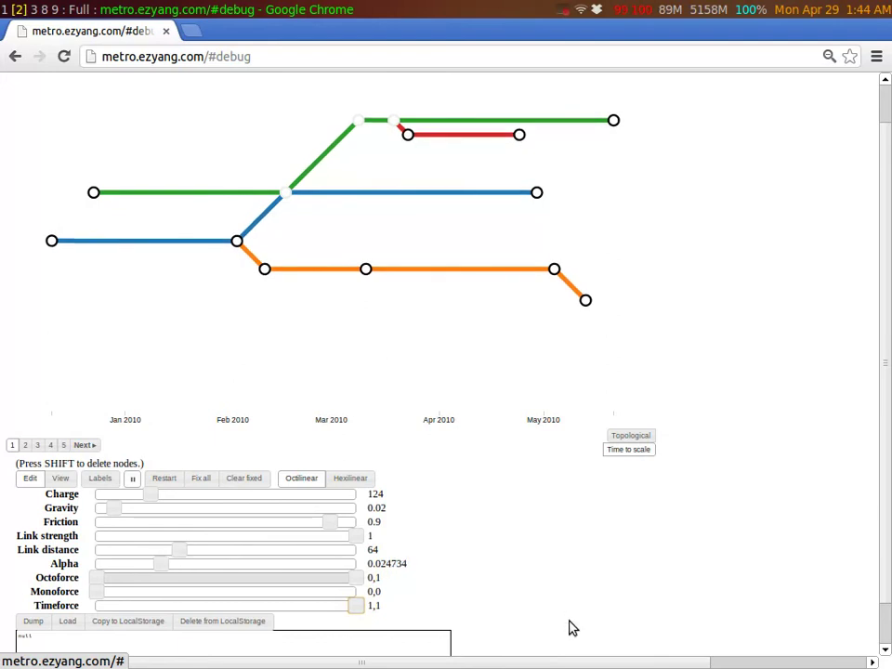
# Step: Dump the current map layout as text data and look through the node and edge entries
pyautogui.scroll(-1, 476, 584)
pyautogui.scroll(2, 473, 584)
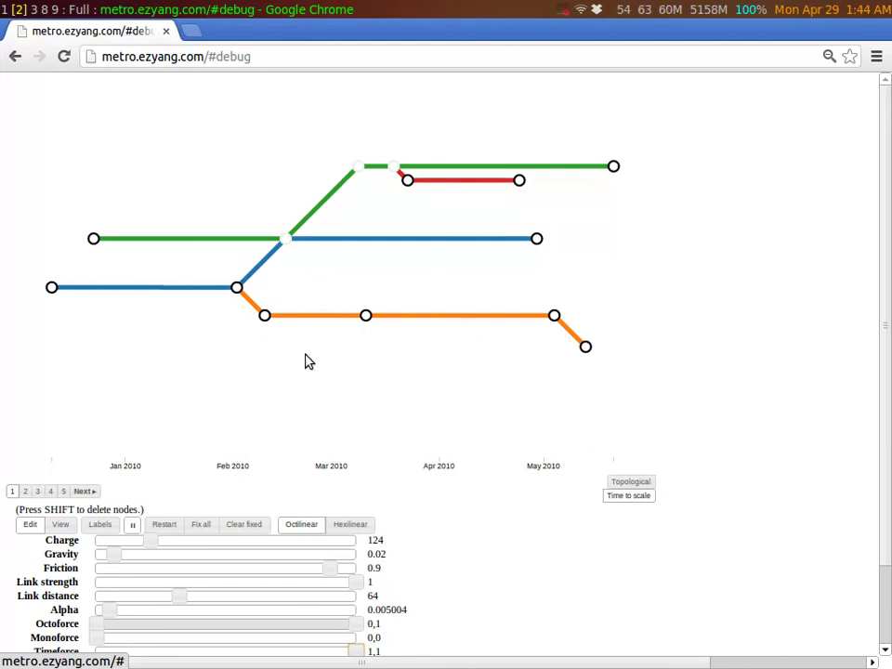
pyautogui.scroll(-1, 309, 360)
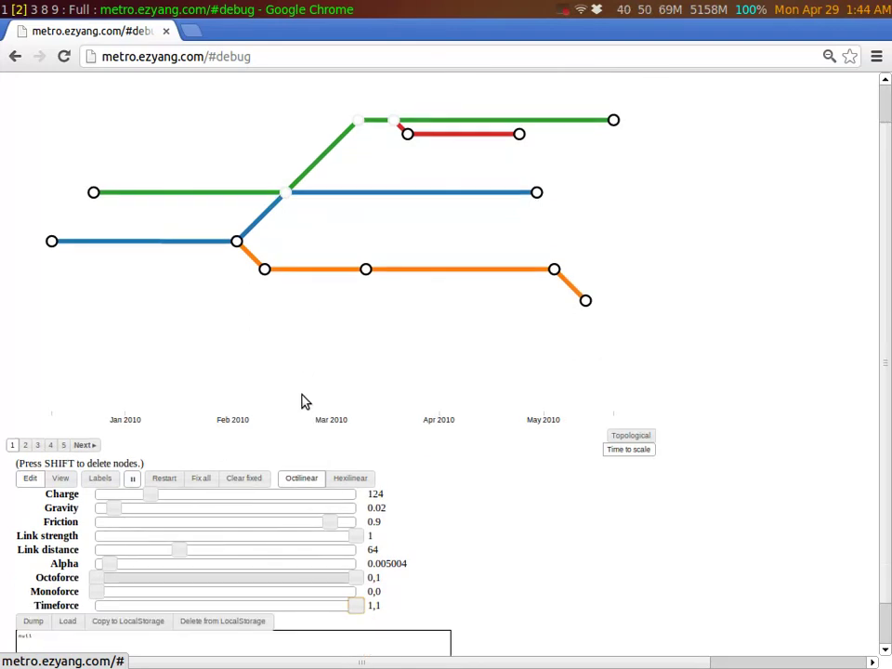
pyautogui.scroll(-1, 299, 402)
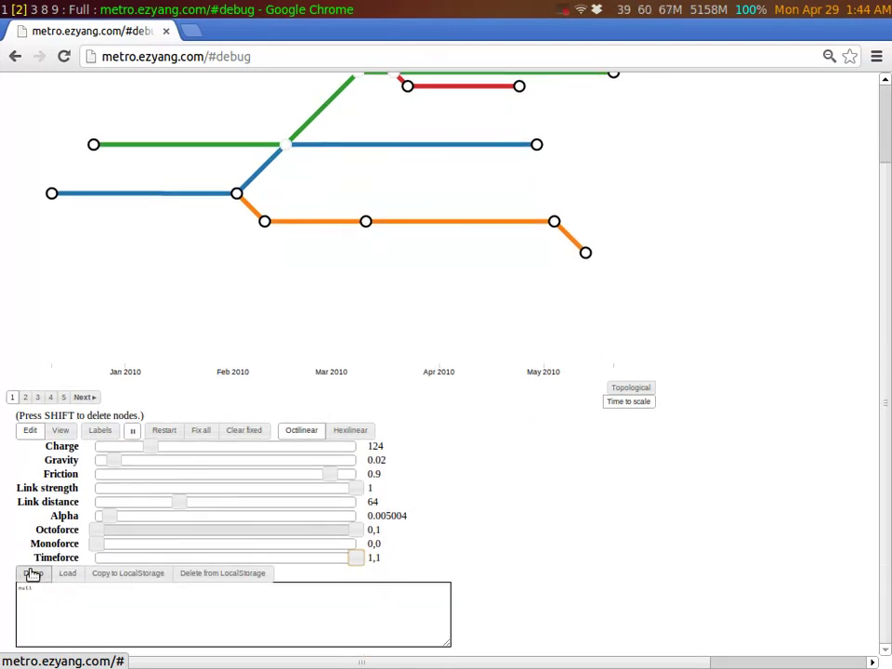
pyautogui.click(32, 573)
pyautogui.scroll(2, 446, 603)
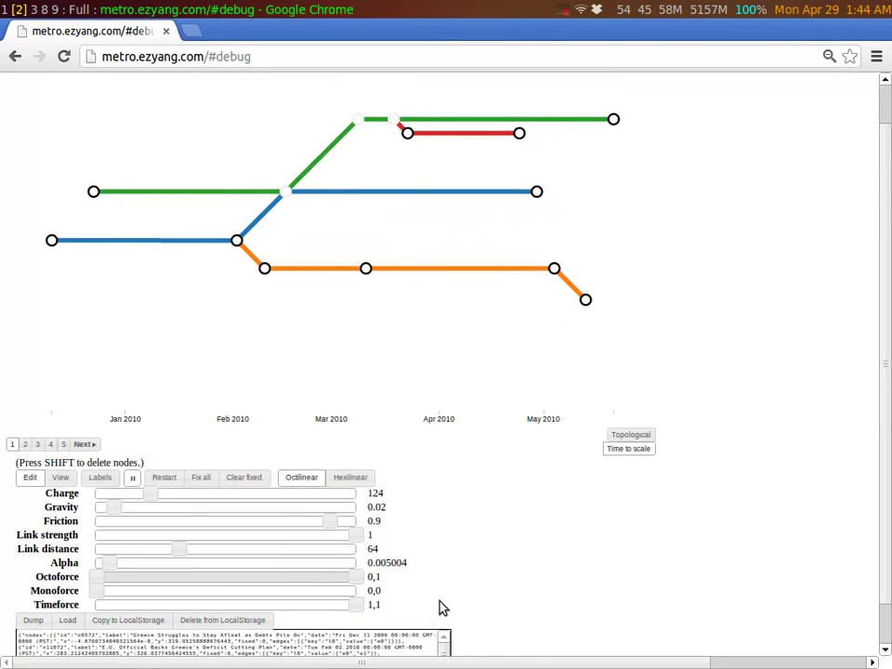
pyautogui.scroll(-2, 438, 595)
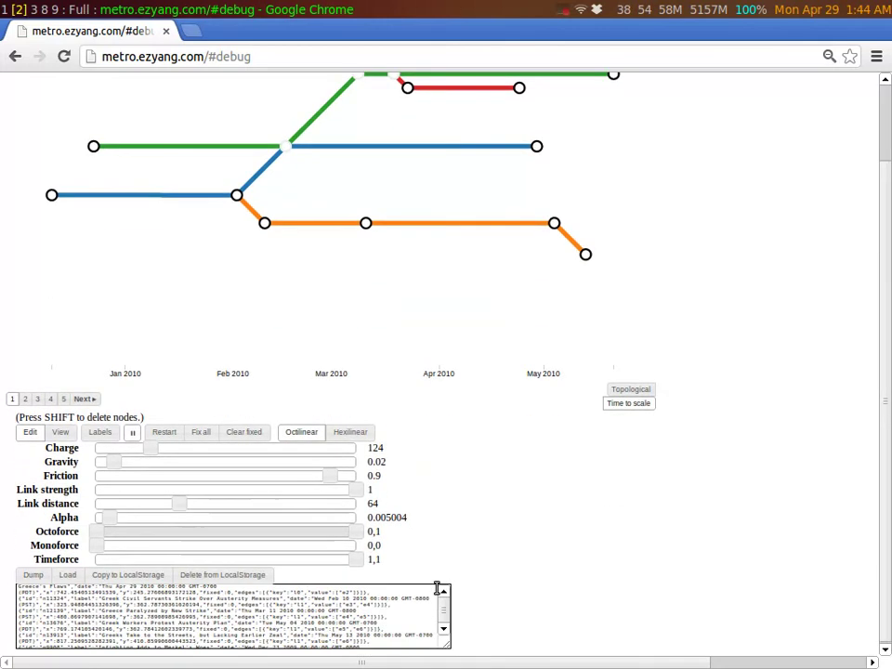
pyautogui.scroll(2, 473, 592)
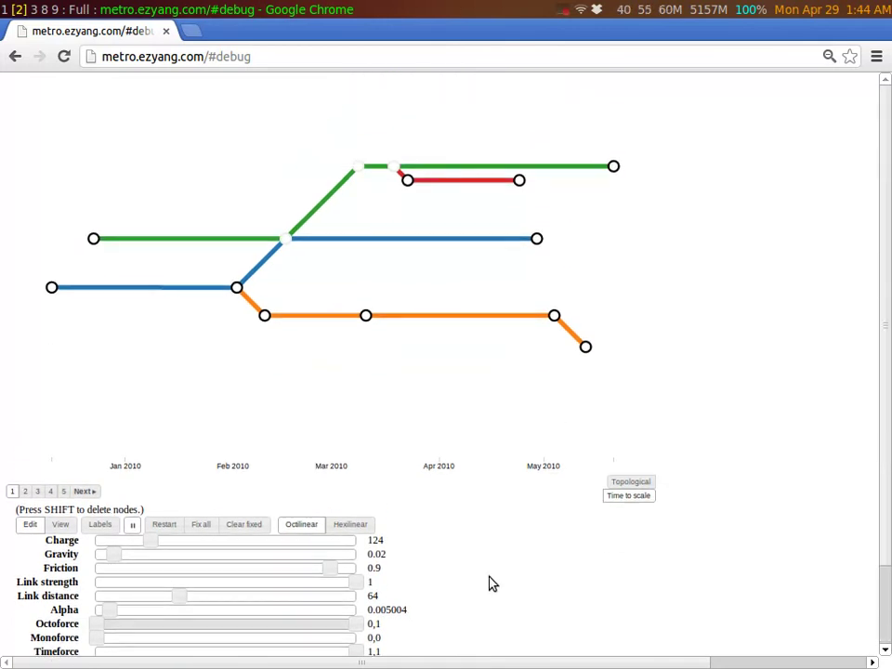